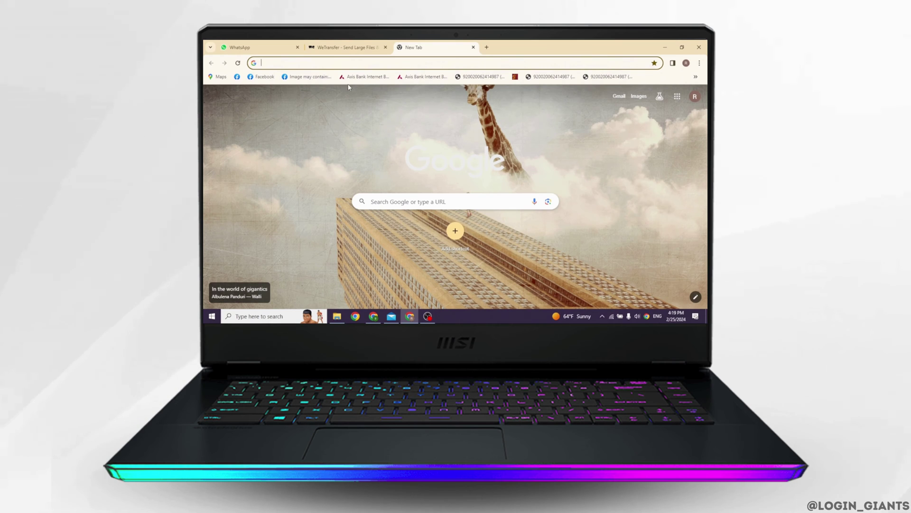
pyautogui.write('ro')
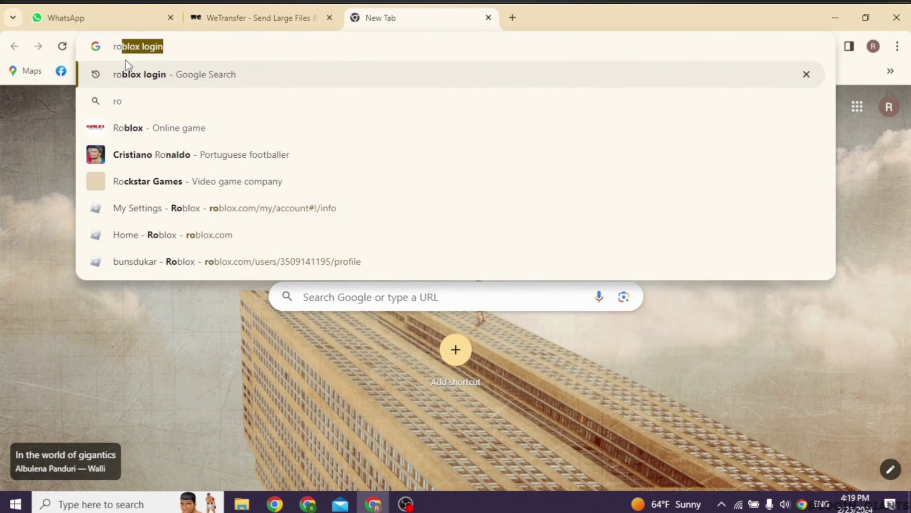
# - Run the Google search for 'roblox login' from the accepted suggestion
pyautogui.press('Return')
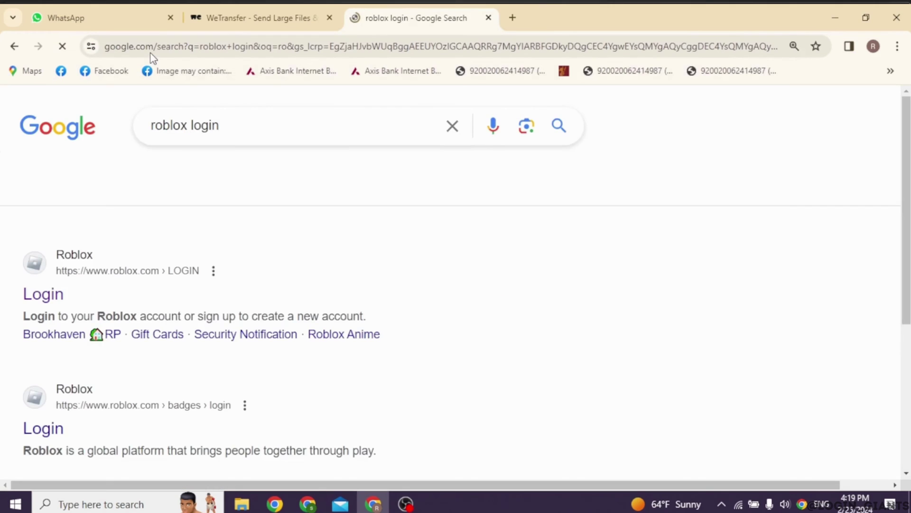
pyautogui.scroll(-1, 204, 240)
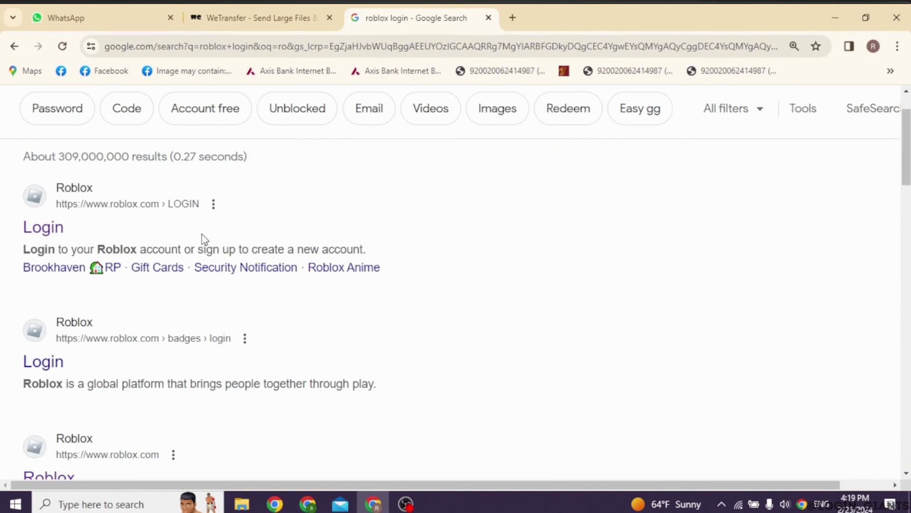
# - Open the roblox.com Login result to reach the Add Account form
pyautogui.click(29, 227)
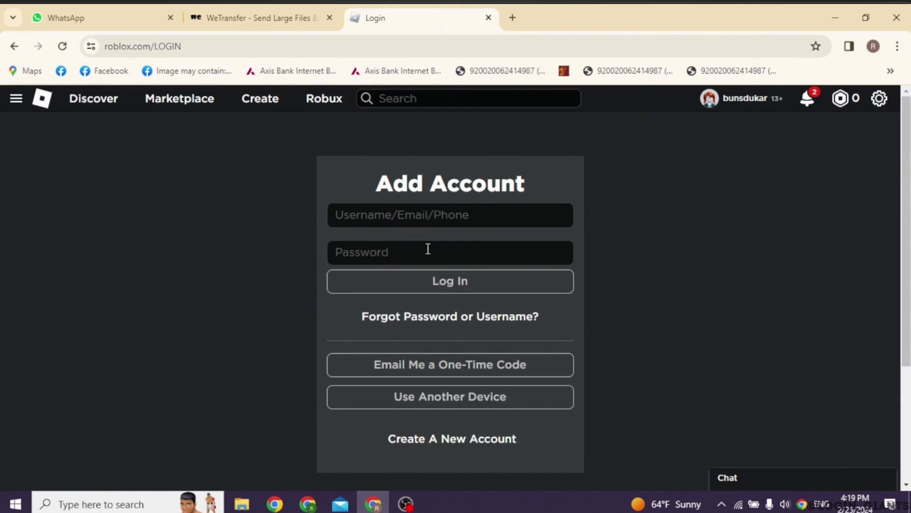
# - Choose Use Another Device and log in via the Quick Log In QR code
pyautogui.click(439, 405)
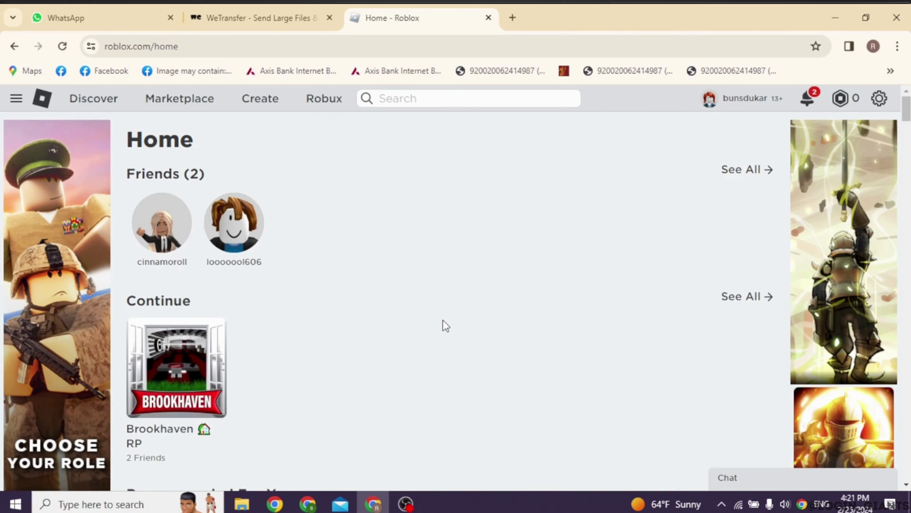
pyautogui.scroll(-3, 442, 325)
pyautogui.scroll(3, 334, 311)
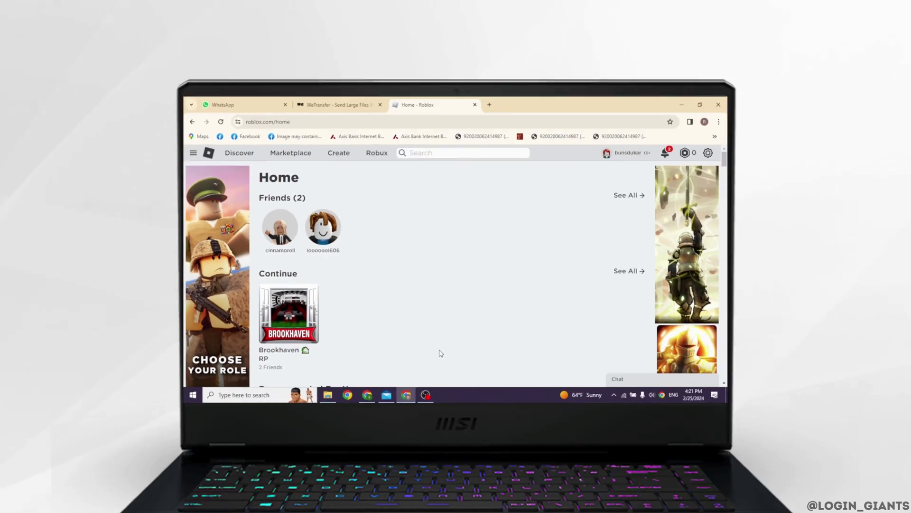
pyautogui.scroll(-3, 431, 433)
pyautogui.scroll(-2, 468, 322)
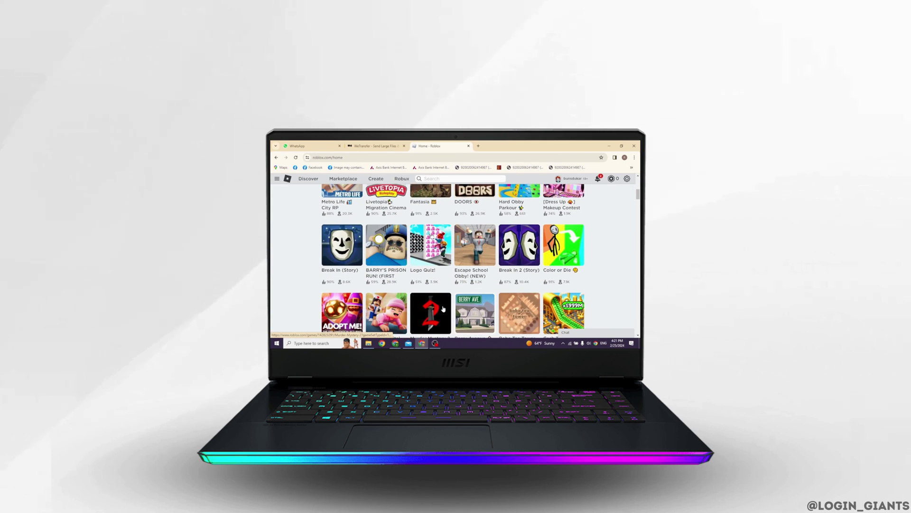
pyautogui.scroll(3, 443, 309)
pyautogui.scroll(-3, 444, 310)
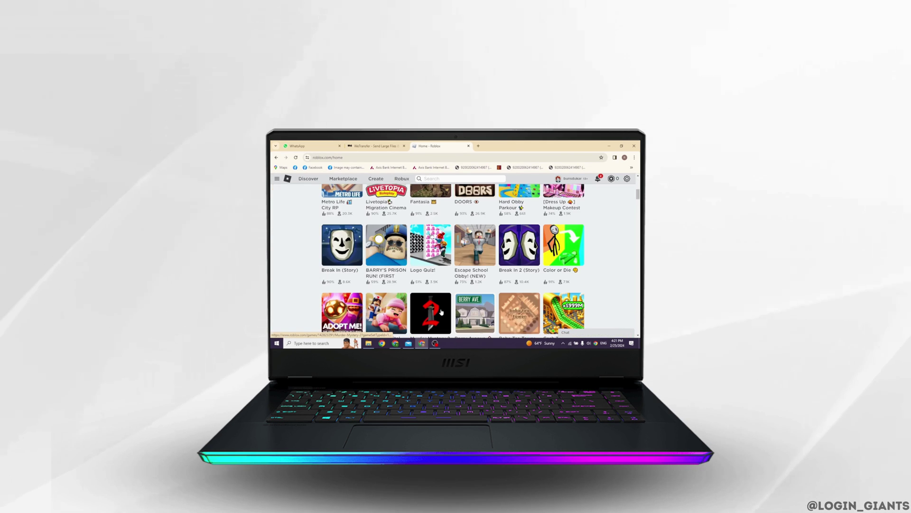
pyautogui.scroll(3, 444, 310)
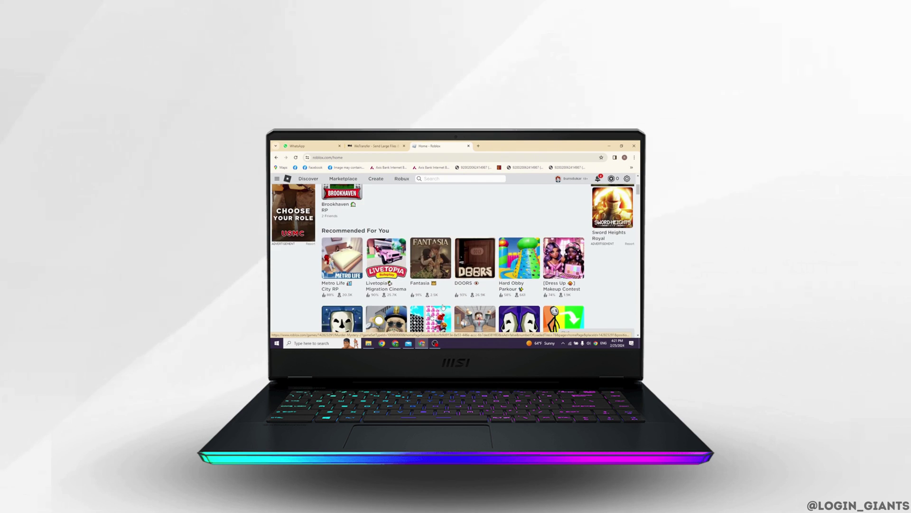
pyautogui.scroll(3, 443, 309)
pyautogui.scroll(2, 444, 306)
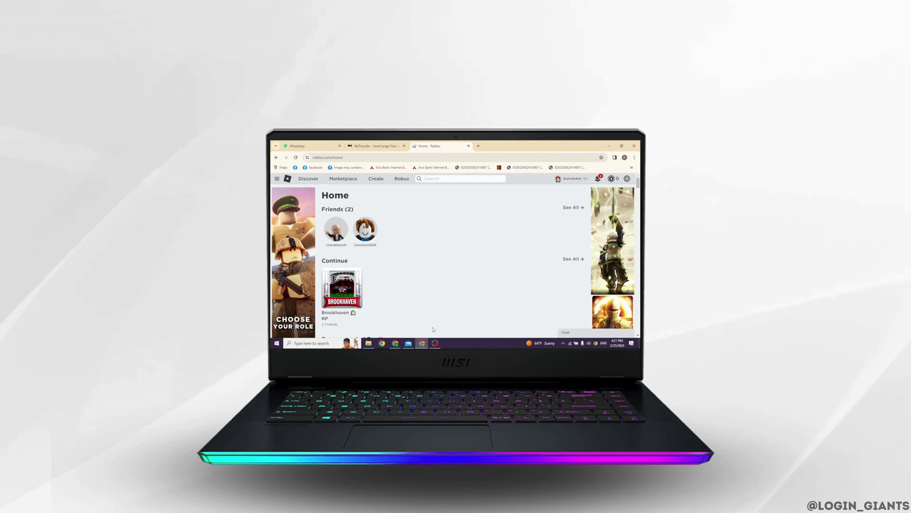